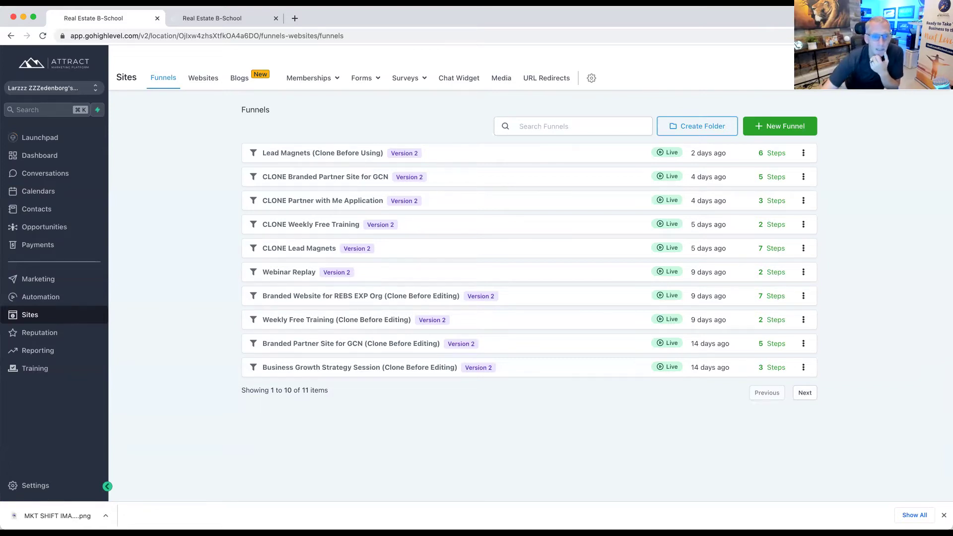
Step: Open the Weekly Training Landing page of the CLONE Weekly Free Training funnel in the page builder and review its content
left_click(312, 224)
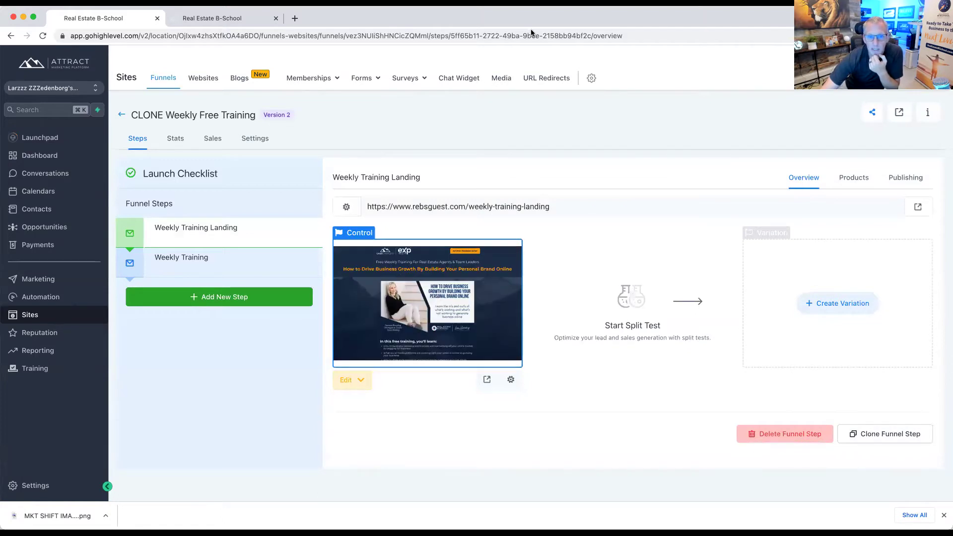
left_click(428, 308)
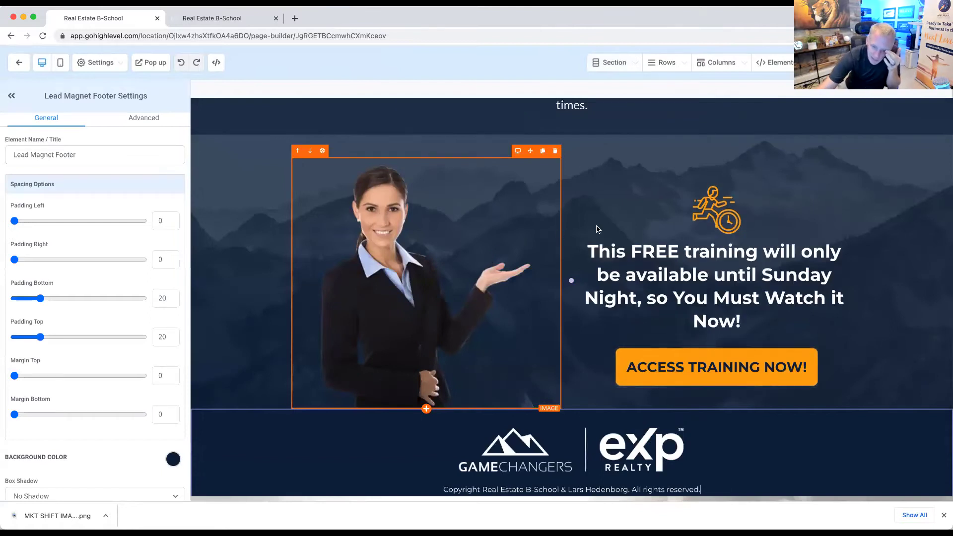
scroll(597, 228, "up", 10)
scroll(596, 228, "up", 5)
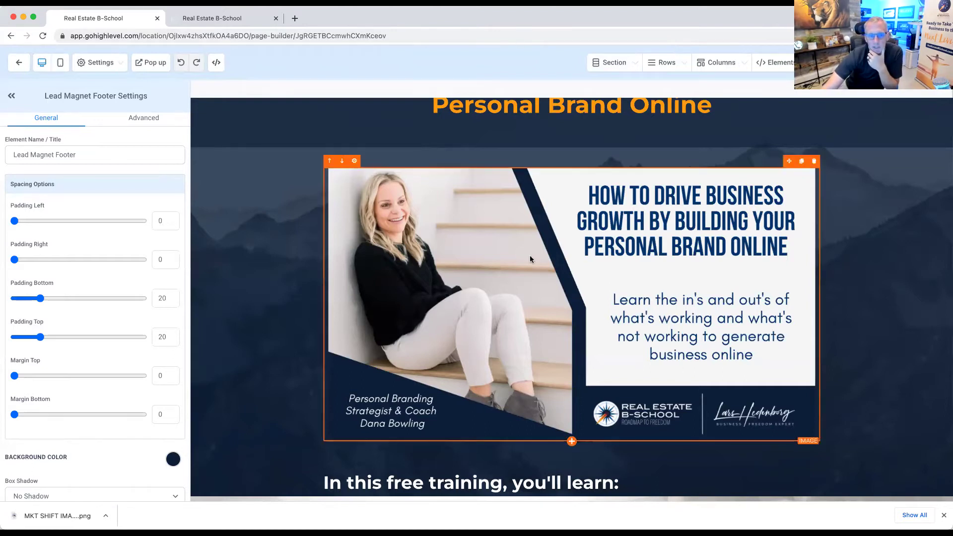
scroll(530, 259, "down", 3)
scroll(530, 259, "up", 3)
scroll(530, 259, "up", 5)
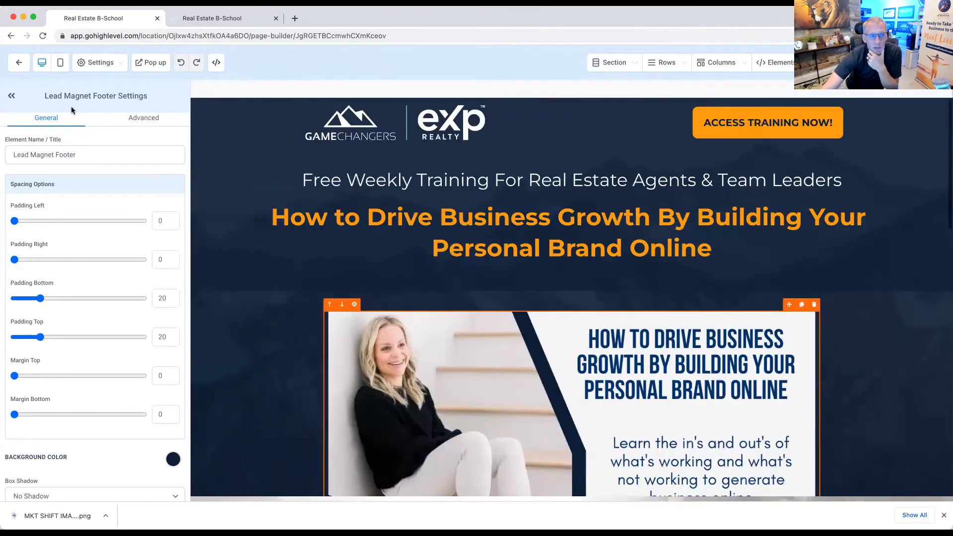
left_click(19, 62)
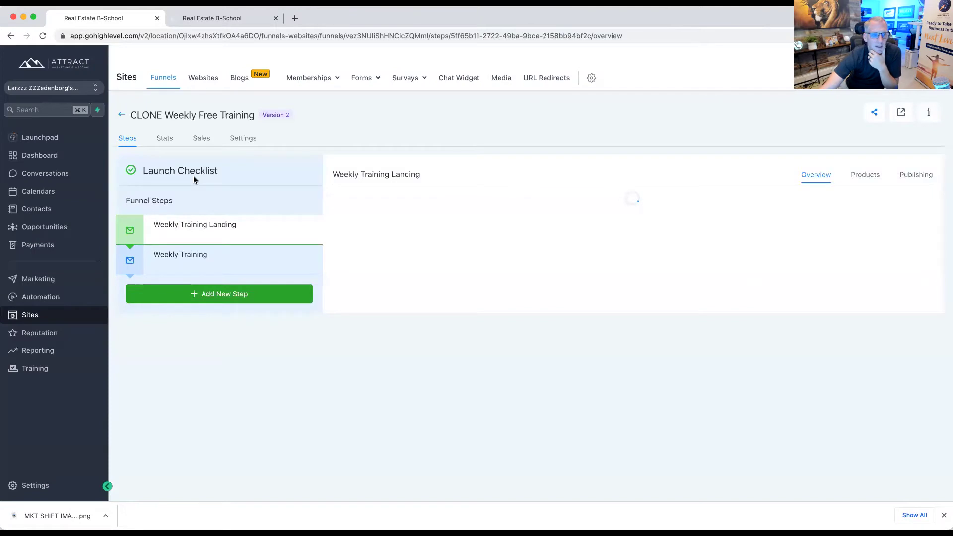
Step: Review the form submission analytics, using the Real Estate B-School sub-account's chart and forms list
mouse_move(360, 78)
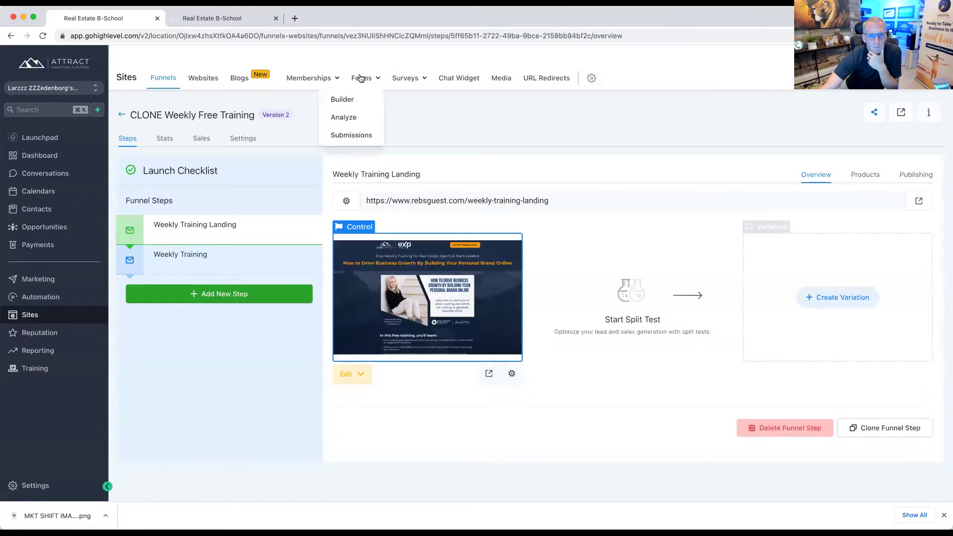
left_click(350, 118)
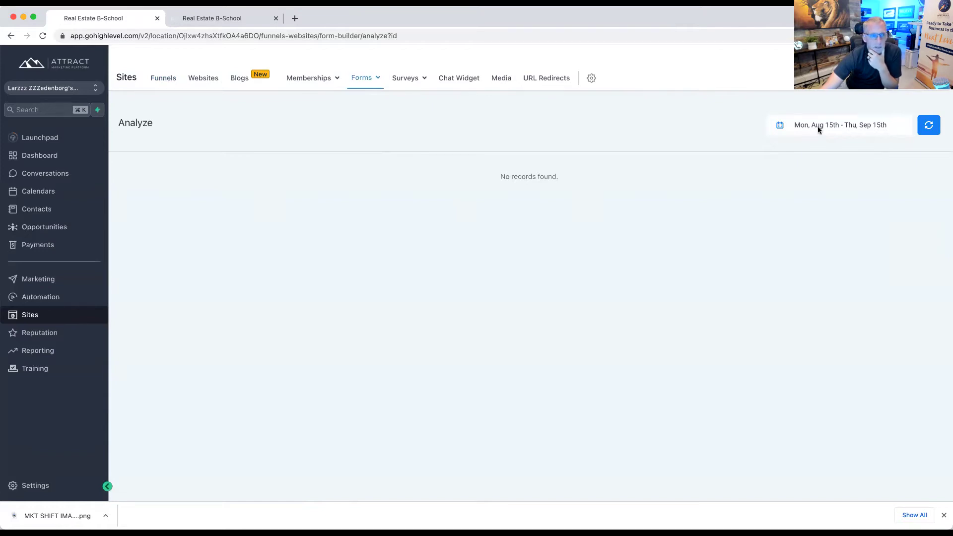
left_click(69, 88)
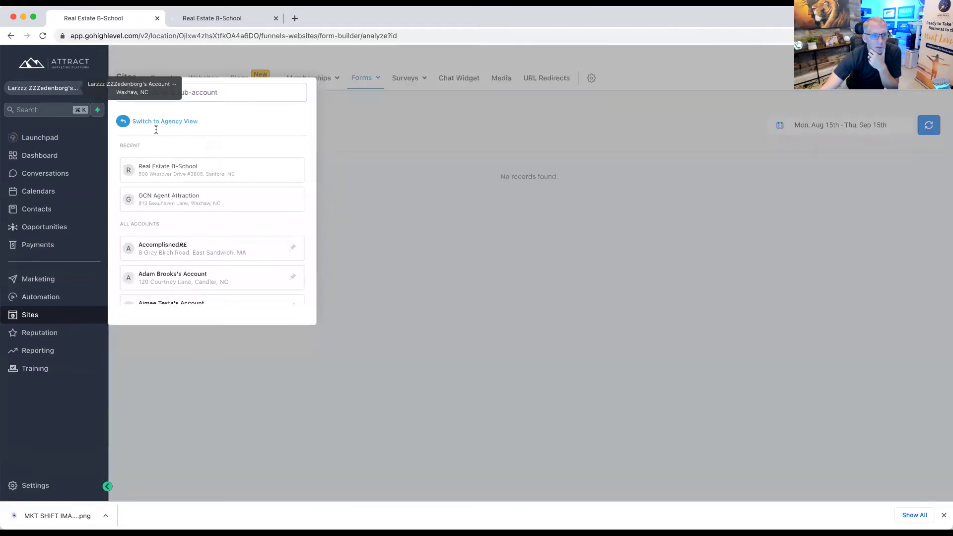
left_click(160, 169)
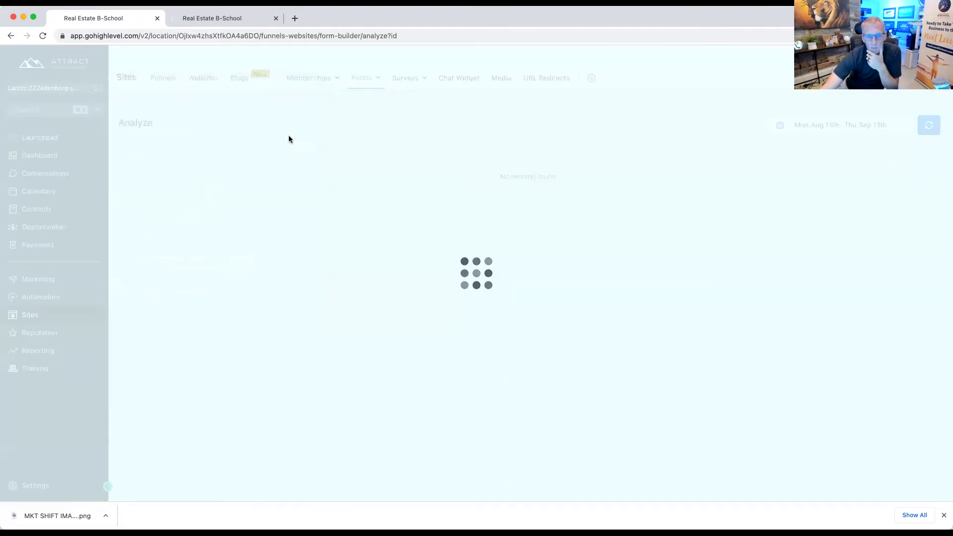
mouse_move(338, 83)
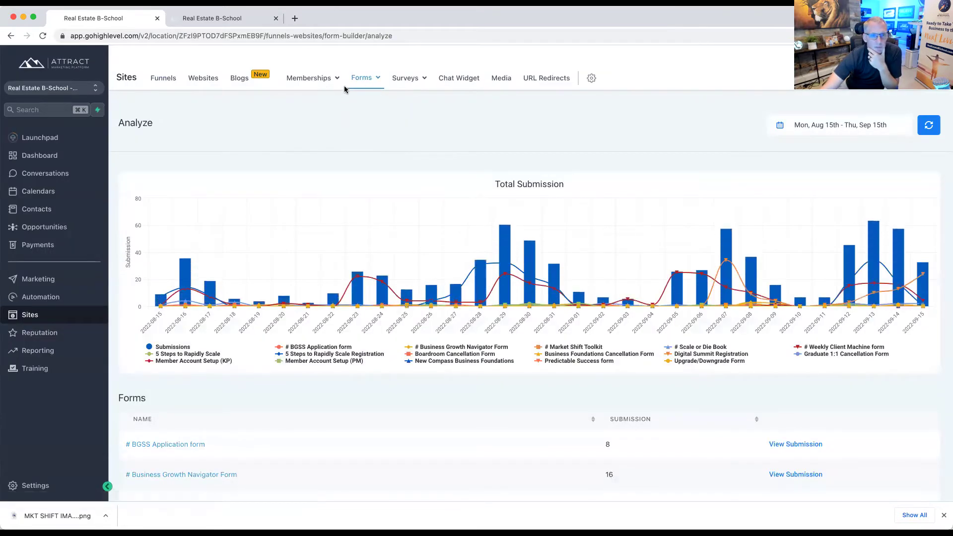
mouse_move(728, 278)
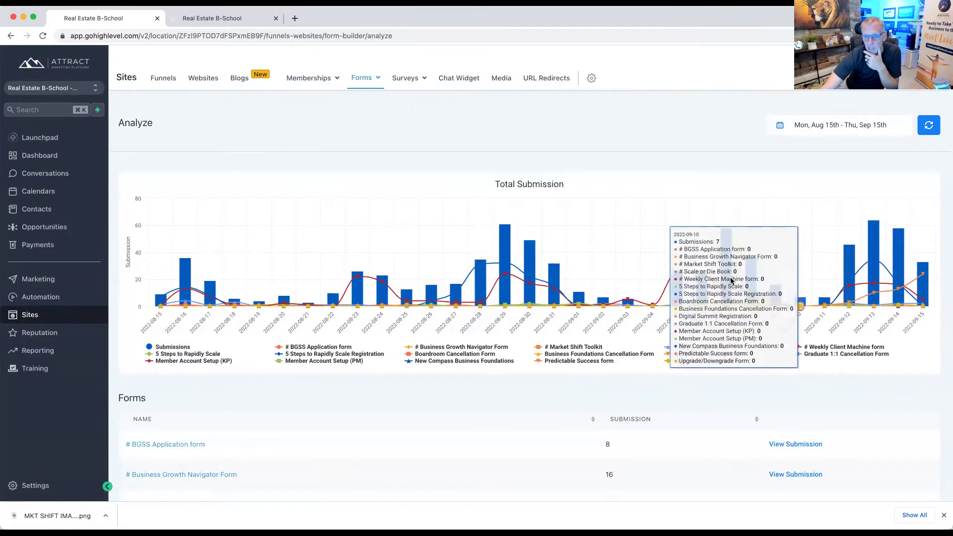
scroll(731, 281, "down", 6)
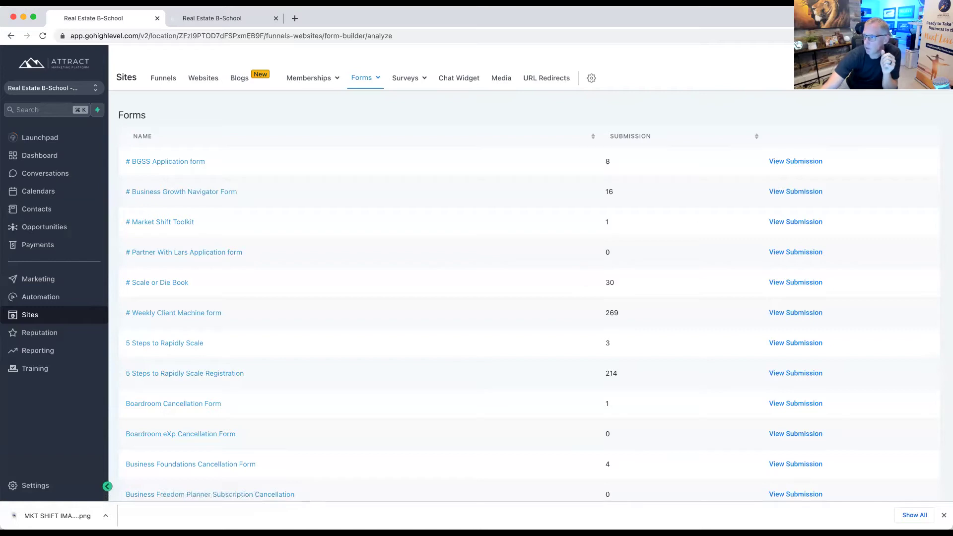
Step: Check the Real Estate B-School opportunities board and return to the funnels list of the sub-account holding the CLONE funnels
left_click(31, 229)
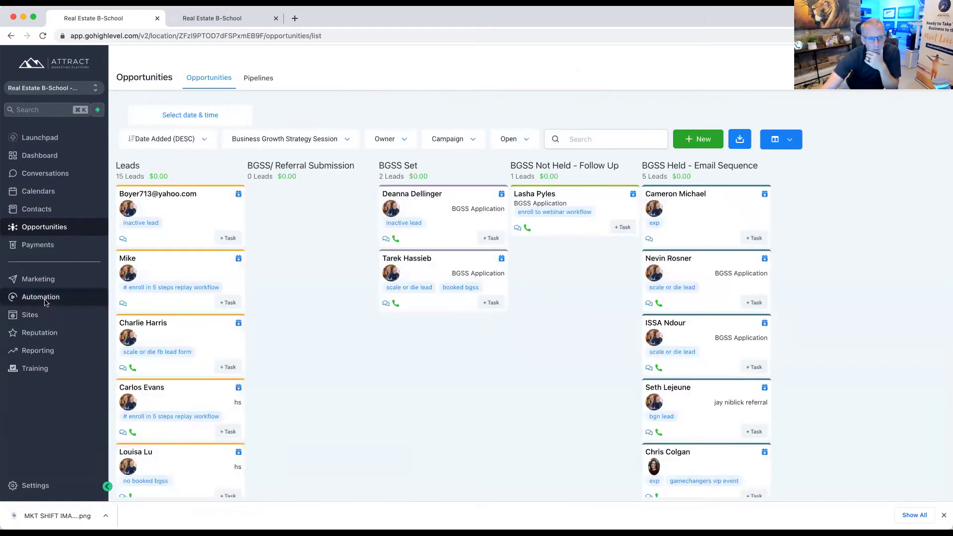
left_click(32, 316)
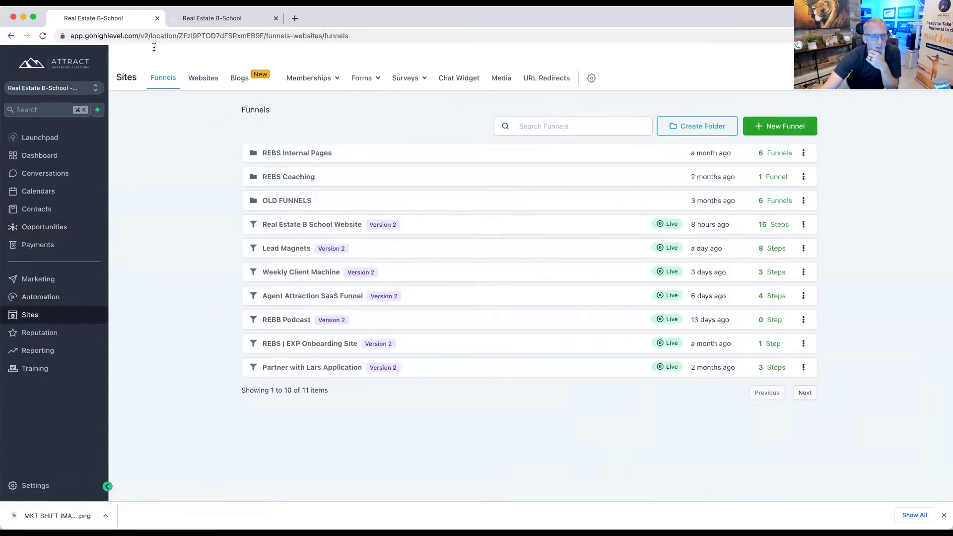
left_click(224, 20)
left_click(117, 19)
left_click(58, 86)
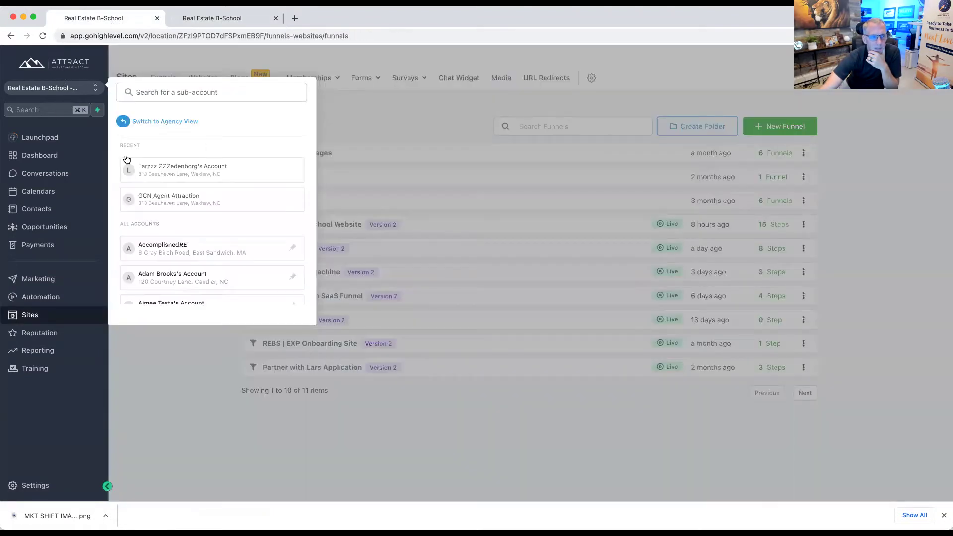
left_click(154, 171)
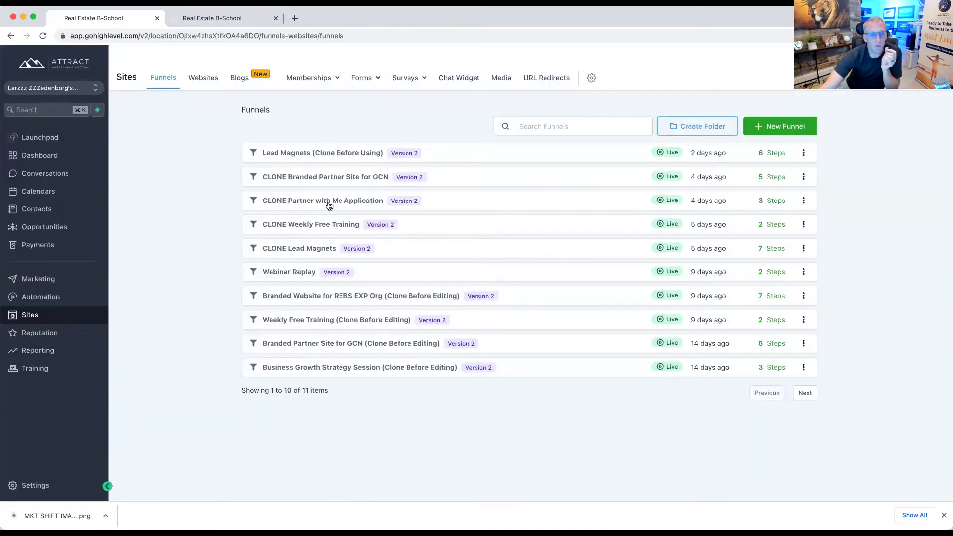
Step: Open the Partner page of the CLONE Branded Partner Site for GCN funnel in the page builder
left_click(320, 178)
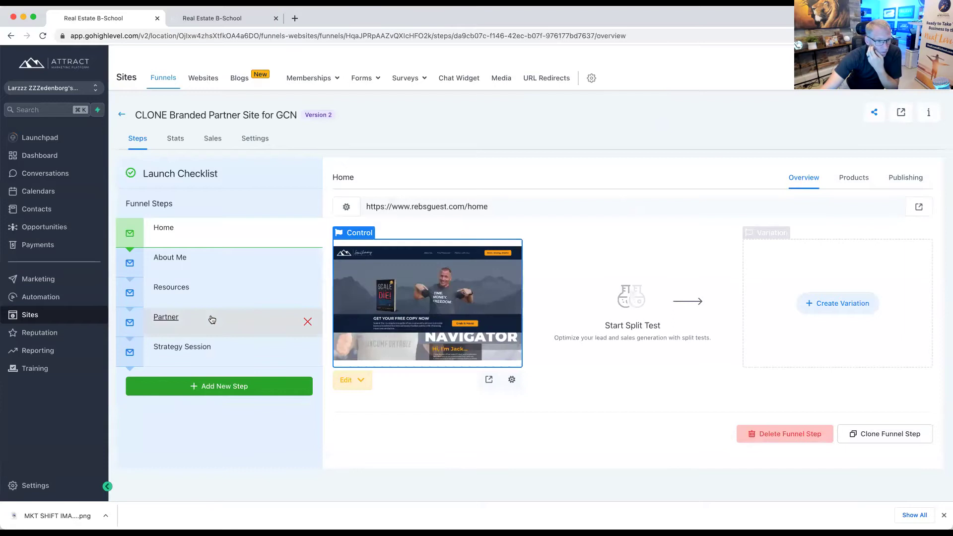
left_click(212, 319)
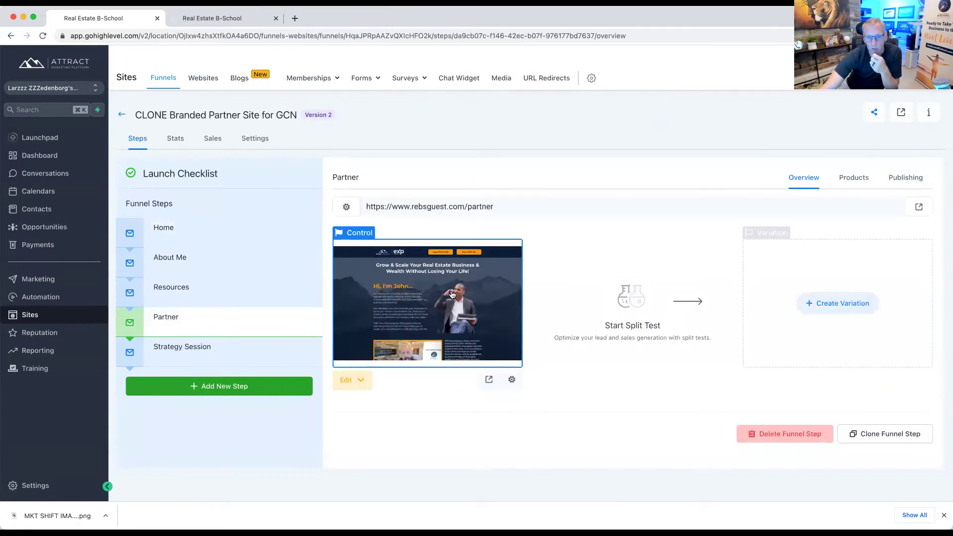
left_click(452, 295)
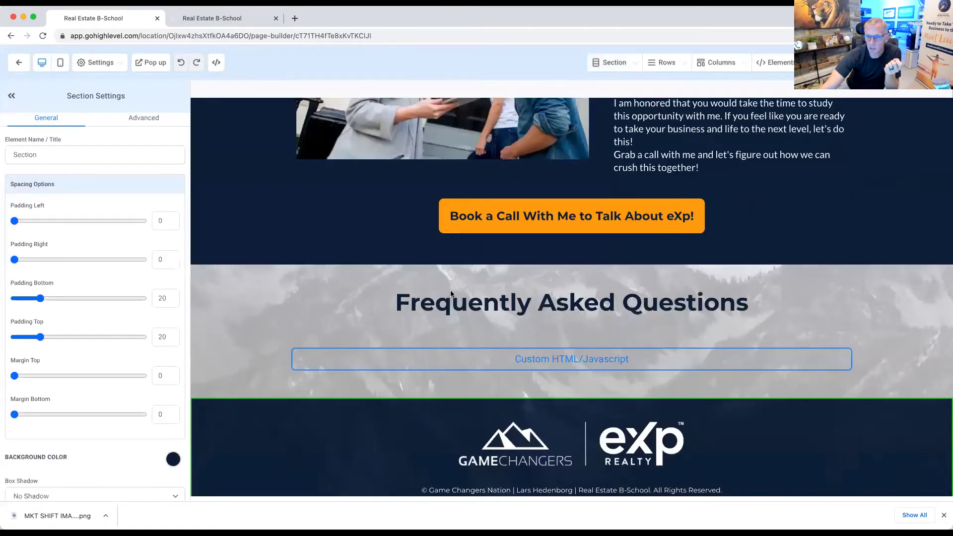
scroll(561, 264, "up", 20)
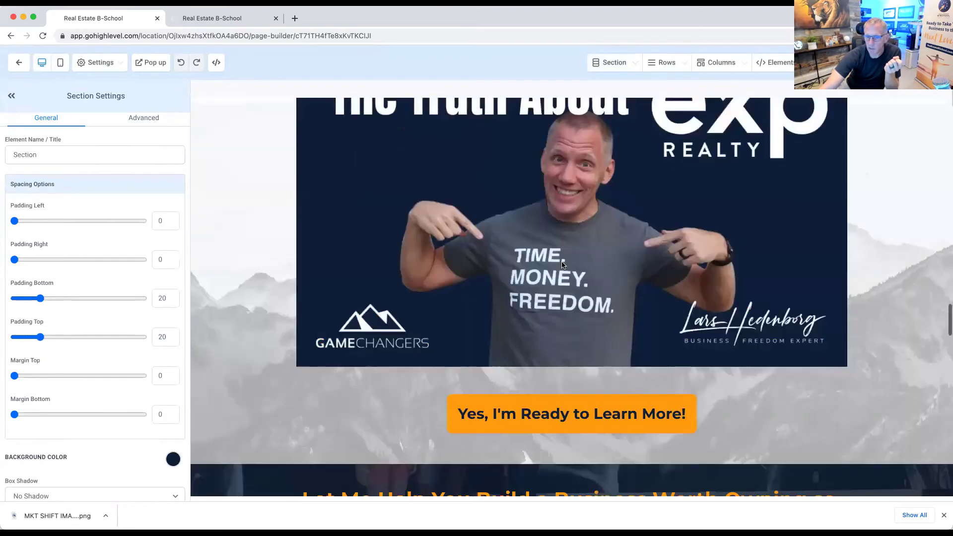
scroll(563, 265, "up", 15)
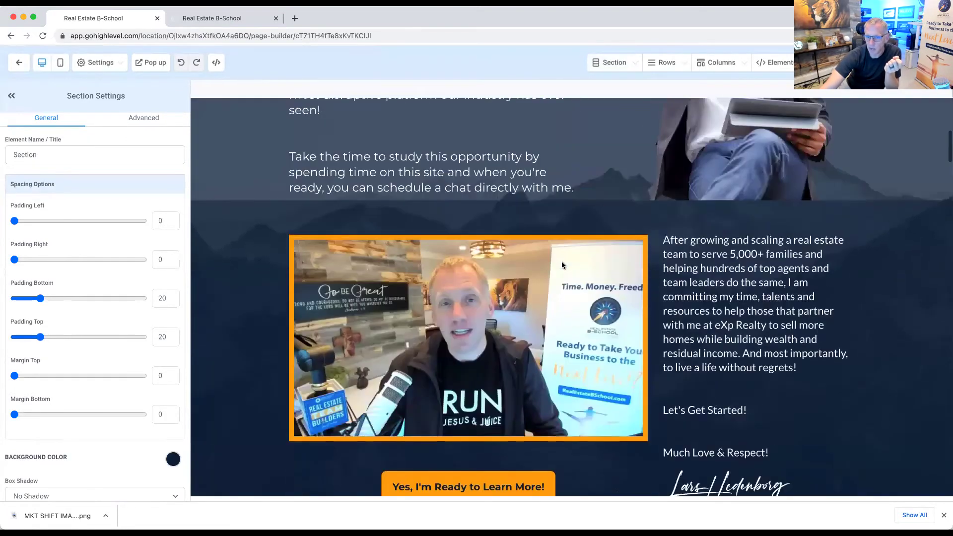
scroll(563, 265, "up", 2)
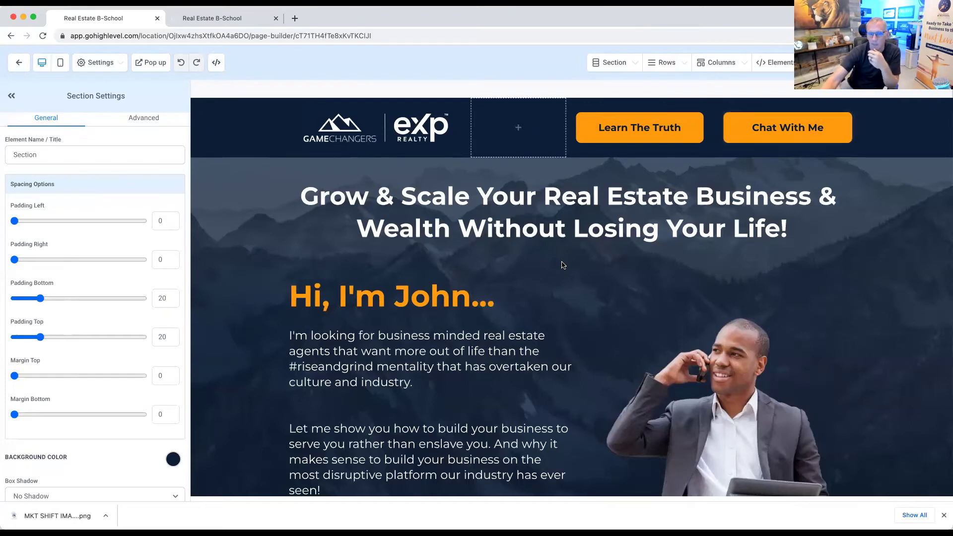
Step: Examine the Partner page's introduction, welcome video and mission sections
scroll(563, 264, "down", 7)
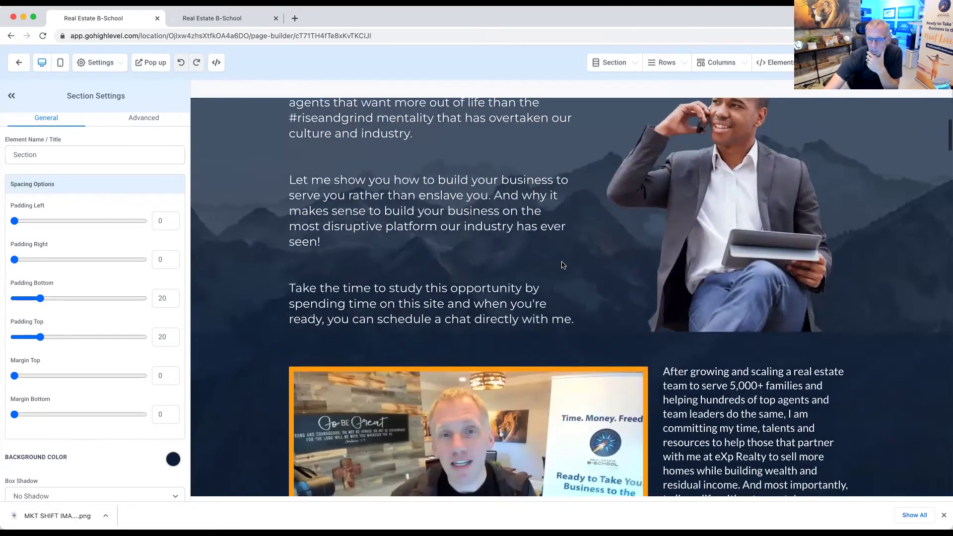
scroll(562, 264, "up", 6)
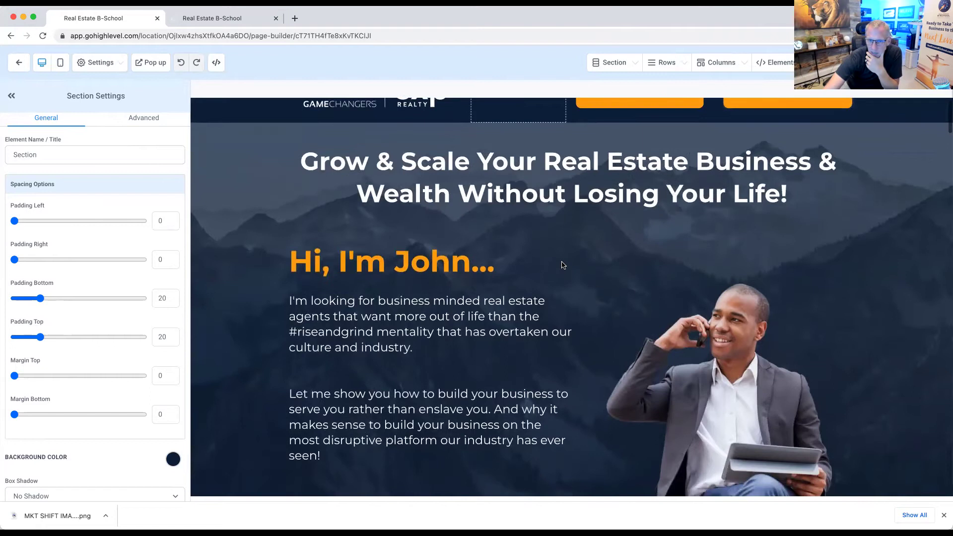
scroll(562, 264, "down", 8)
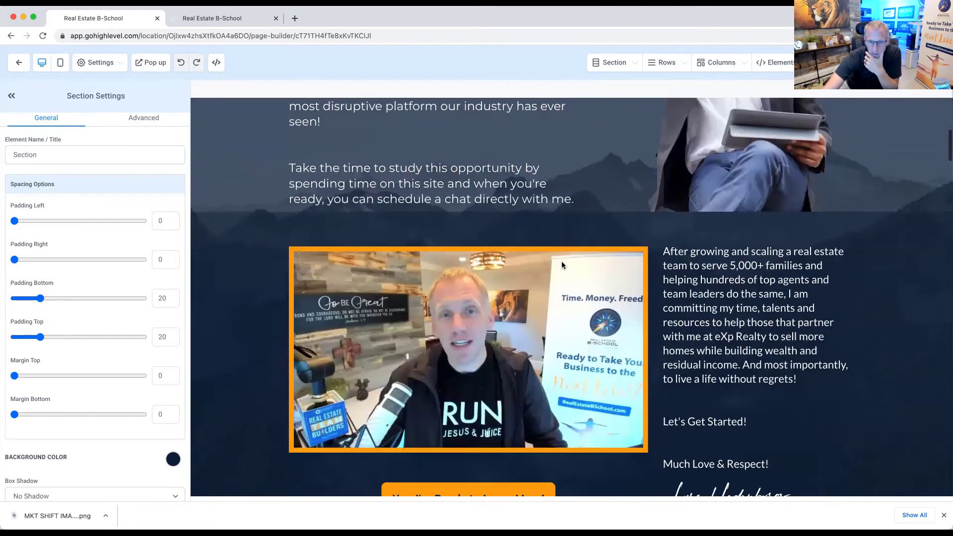
scroll(480, 298, "down", 4)
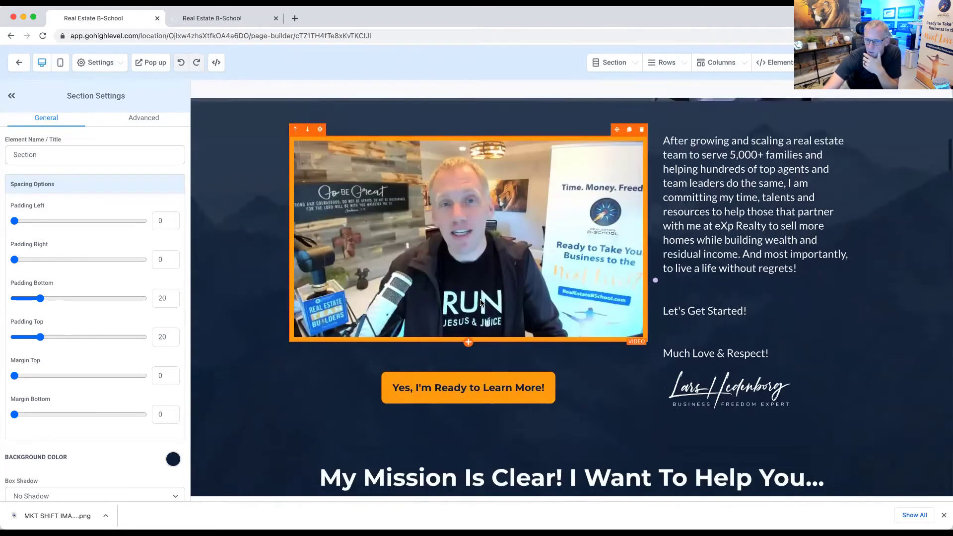
scroll(480, 299, "down", 8)
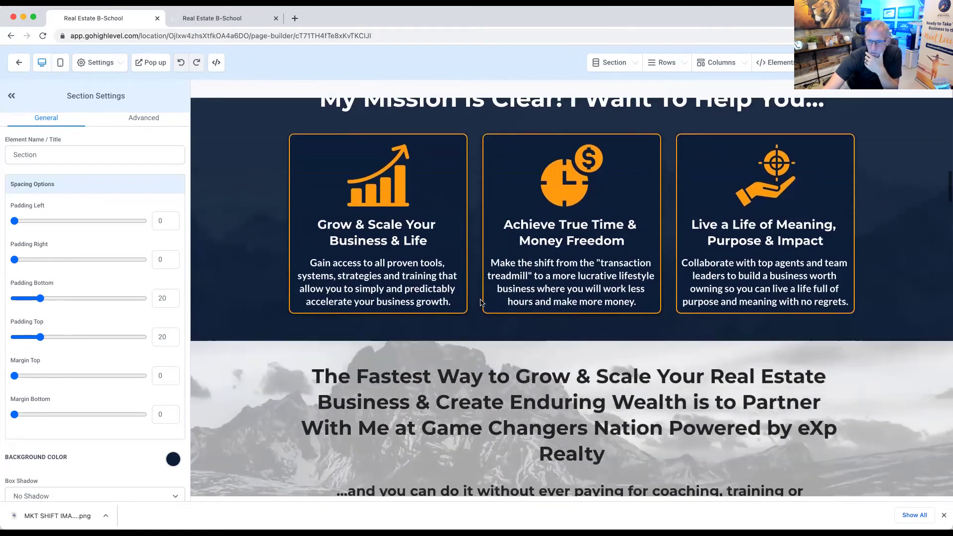
Step: Examine the Partner page's eXp Realty and Game Changers comparison, partner benefits and the video sections about the eXp platform
scroll(480, 301, "down", 5)
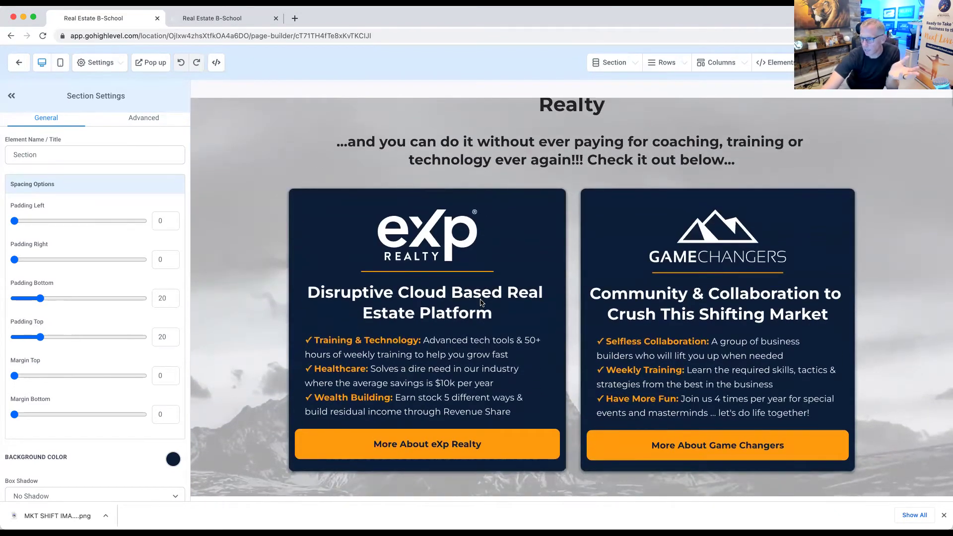
scroll(480, 303, "down", 1)
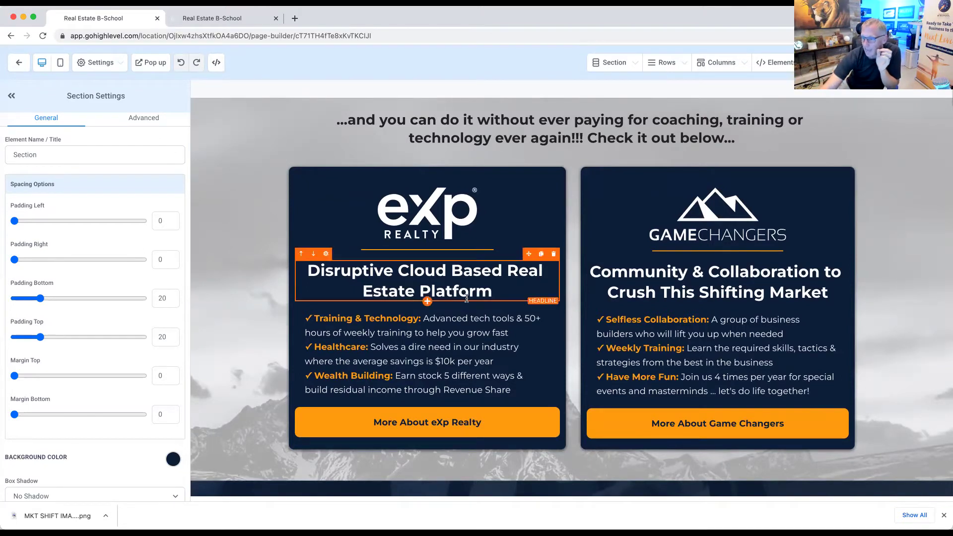
scroll(279, 327, "down", 1)
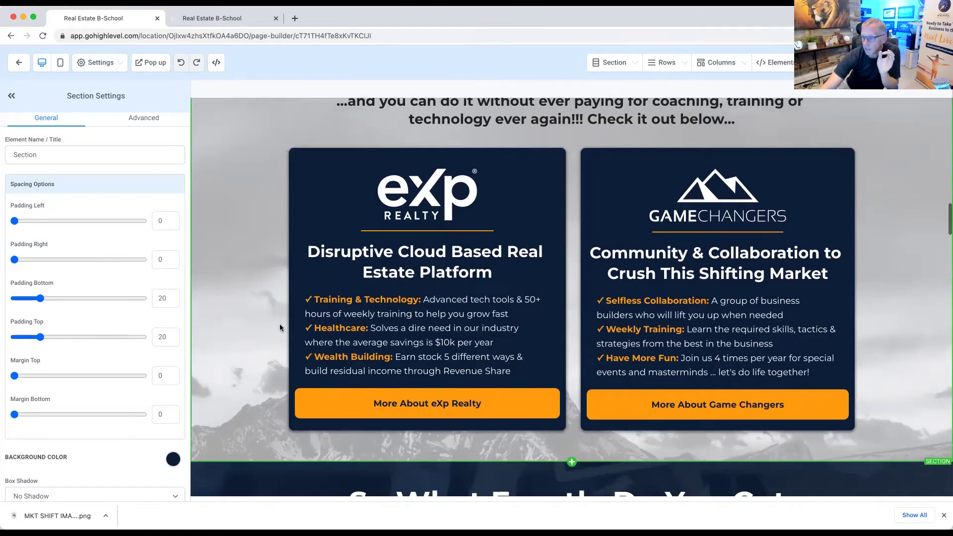
scroll(279, 327, "down", 3)
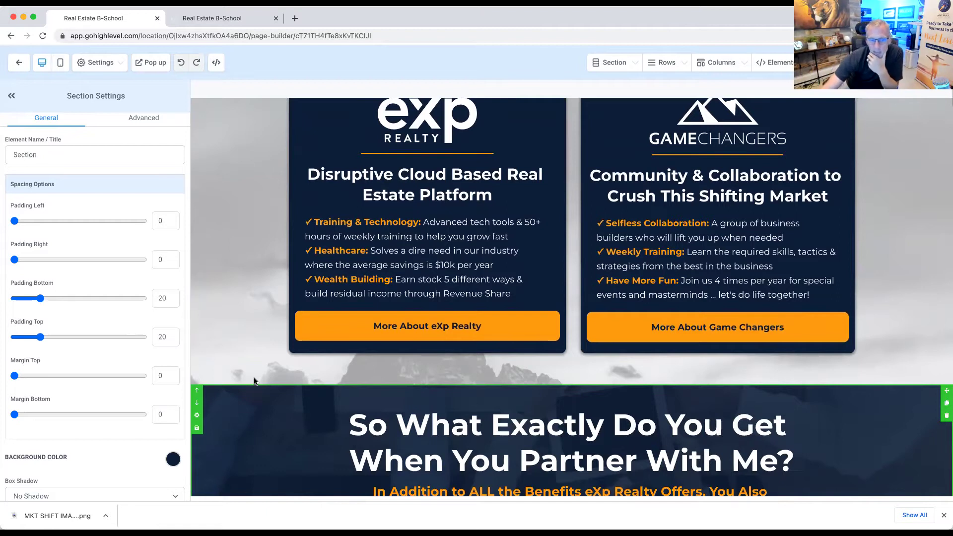
scroll(254, 380, "down", 3)
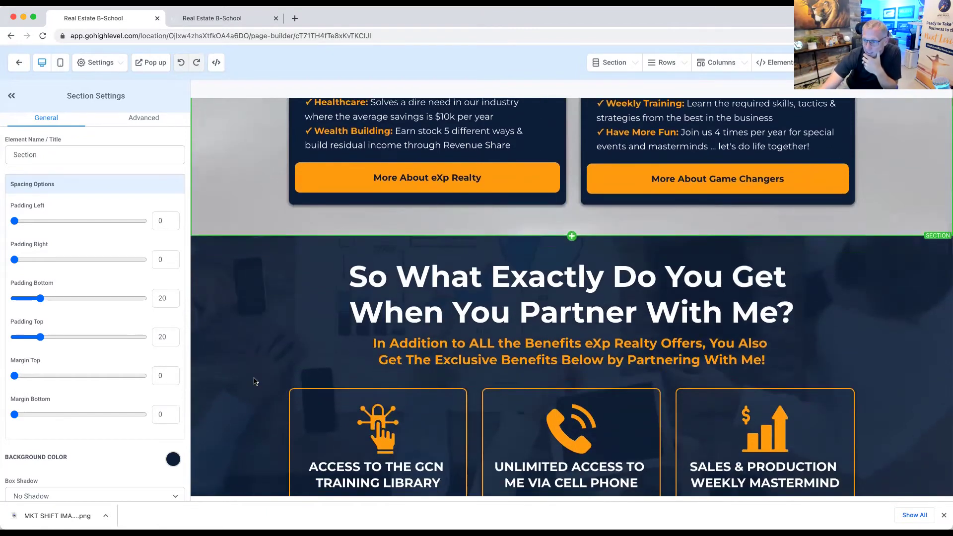
scroll(254, 380, "down", 1)
scroll(254, 380, "up", 4)
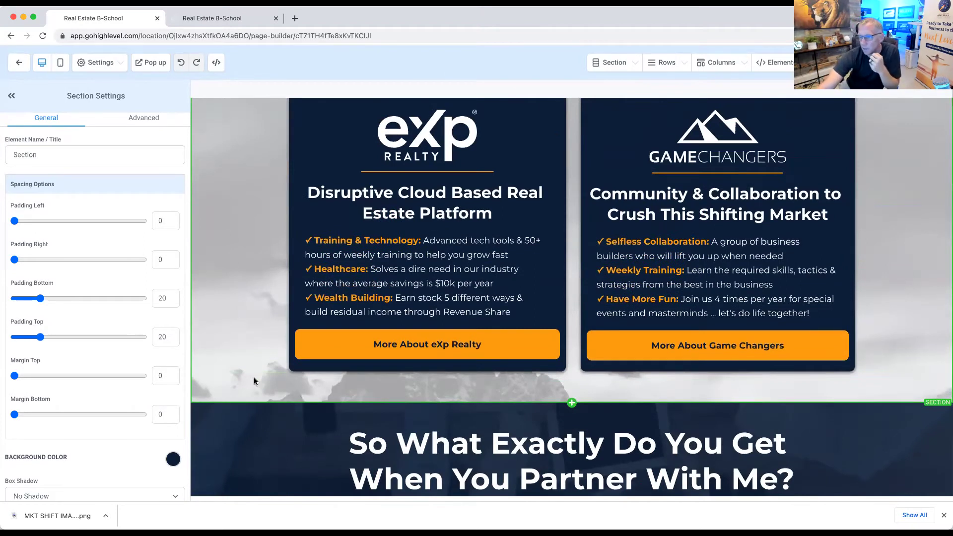
scroll(254, 380, "down", 15)
scroll(254, 381, "down", 20)
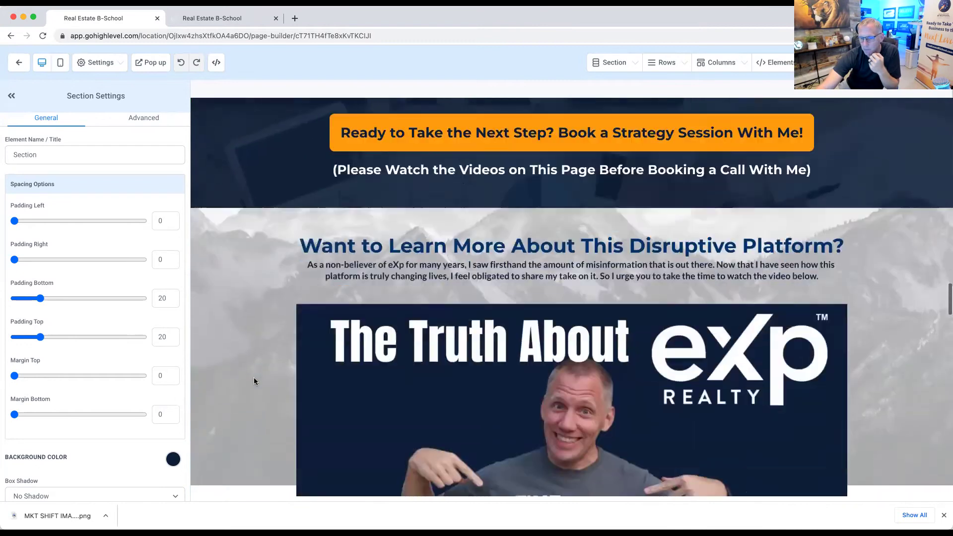
scroll(254, 381, "down", 3)
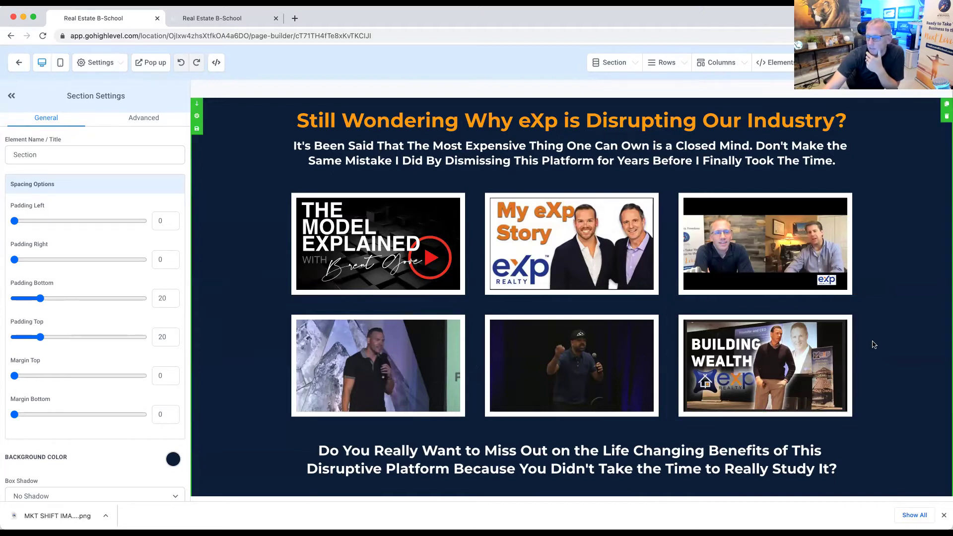
Step: Leave the Partner page builder and open the Agent Attraction Training course in the REBS Member Portal
scroll(873, 344, "down", 5)
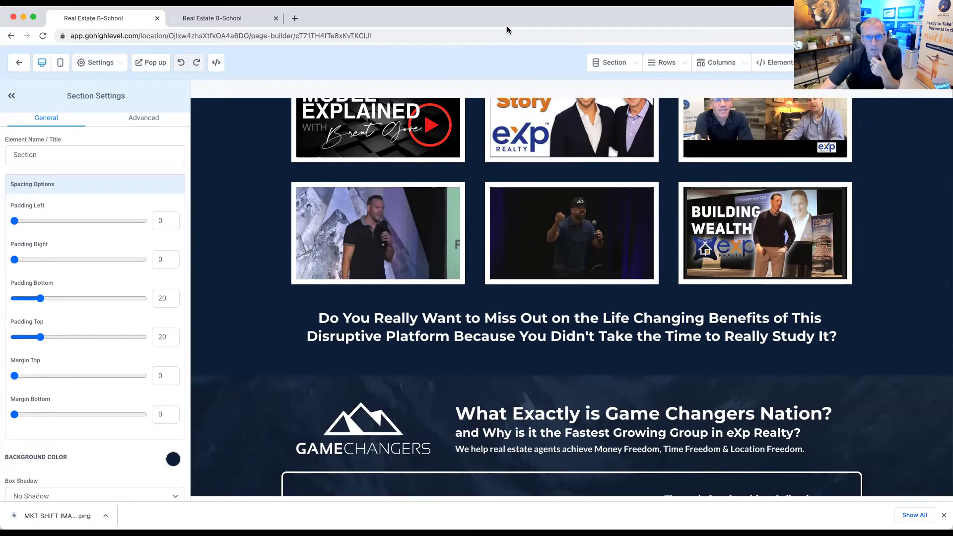
left_click(19, 63)
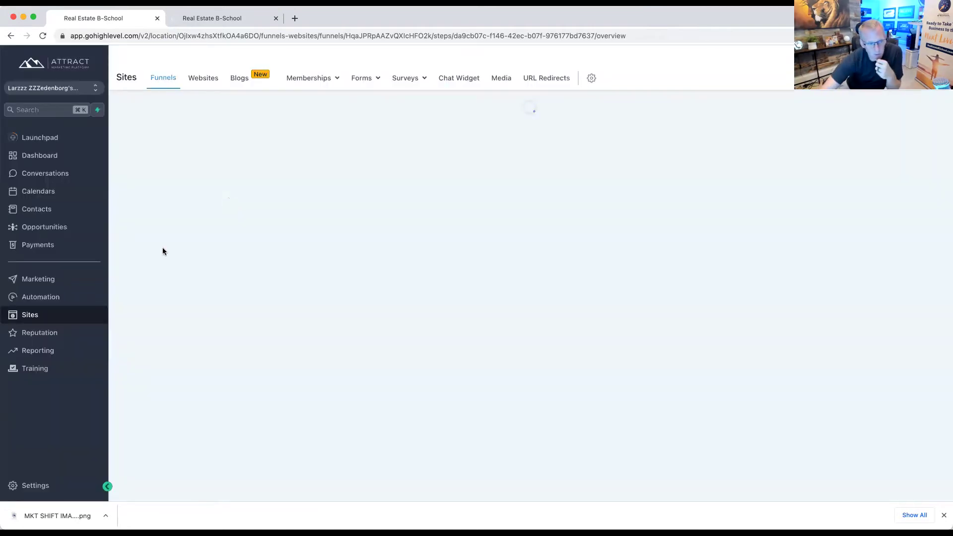
left_click(31, 367)
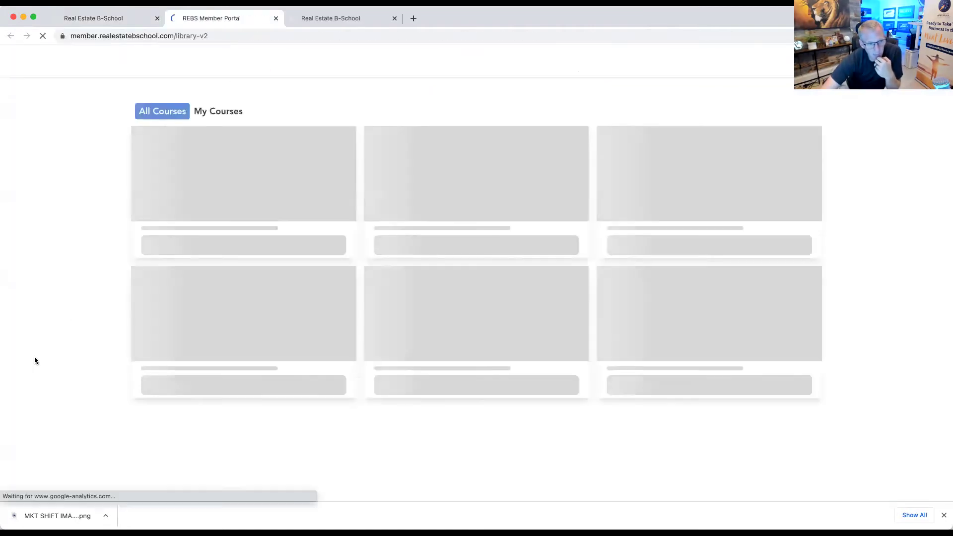
scroll(403, 281, "down", 2)
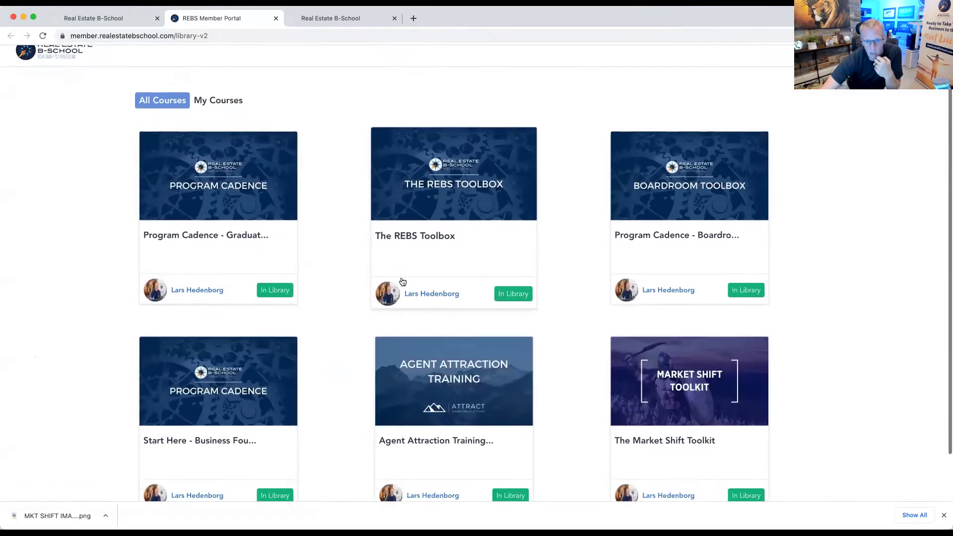
left_click(448, 343)
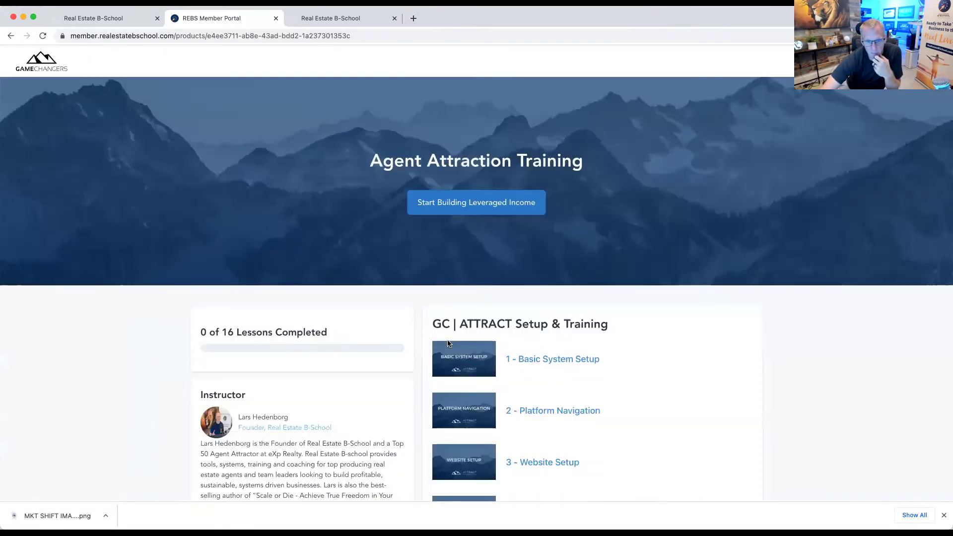
Step: Look through the GC | ATTRACT Setup & Training lessons, from Basic System Setup to How to Use Canva
scroll(691, 349, "down", 2)
scroll(691, 349, "up", 2)
scroll(787, 368, "down", 5)
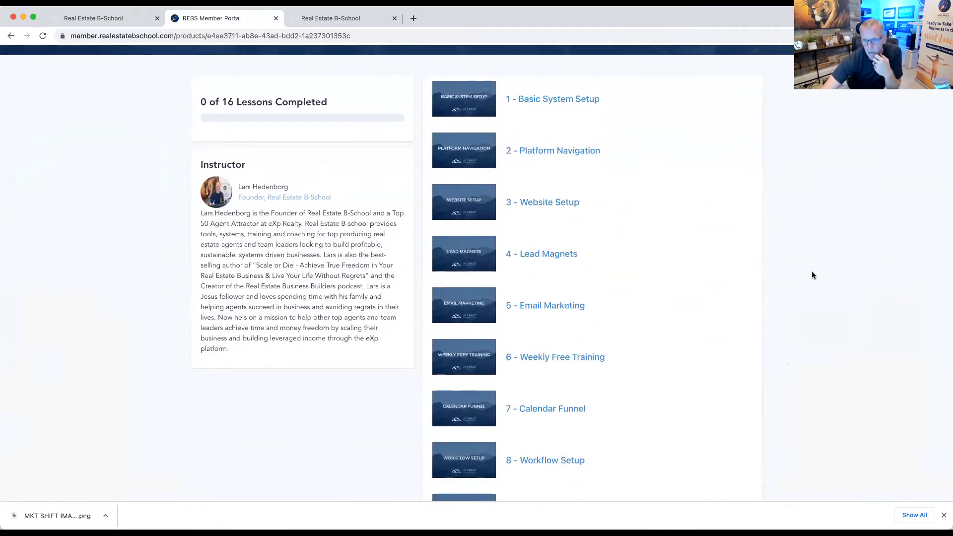
scroll(811, 271, "down", 1)
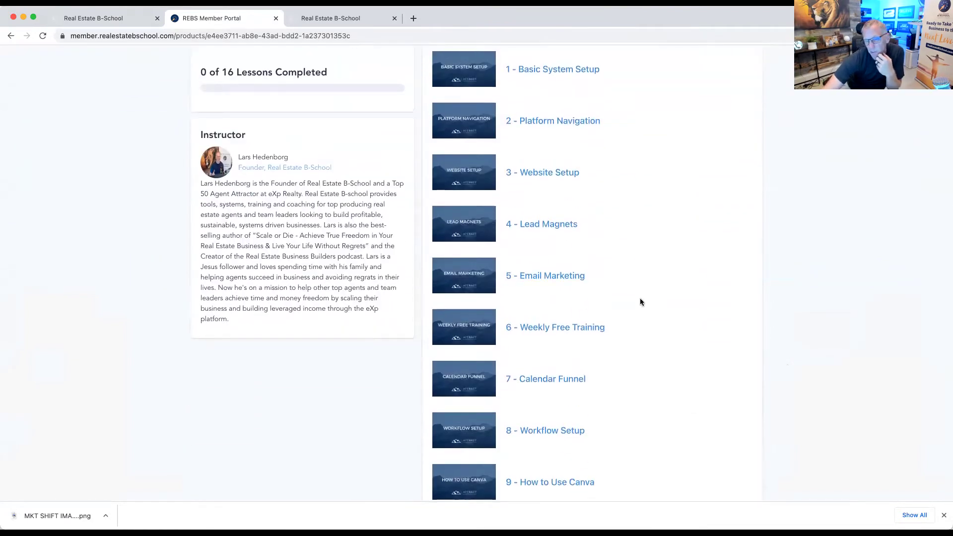
scroll(640, 302, "down", 1)
scroll(640, 302, "up", 1)
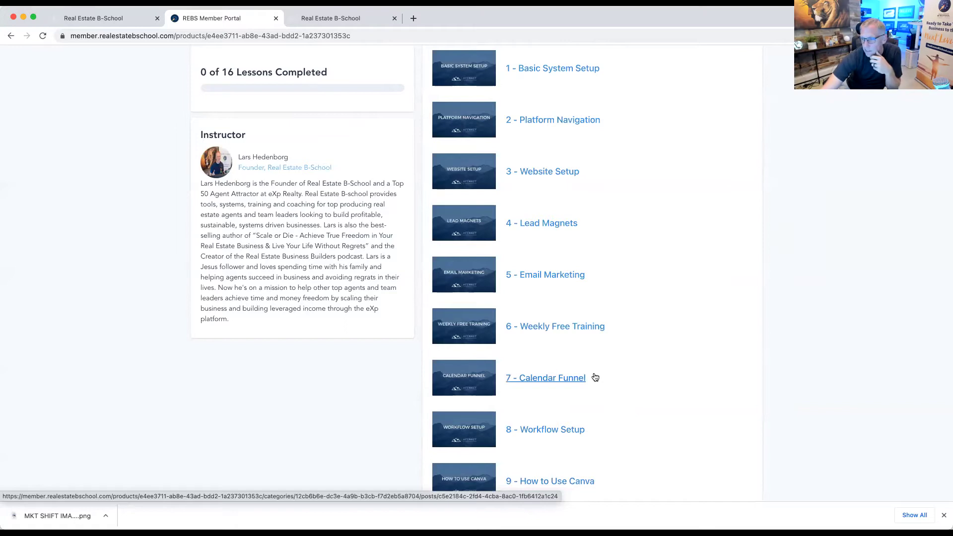
Step: Return to the sub-account's funnels list and open the live Application page of the CLONE Partner with Me Application funnel
left_click(133, 22)
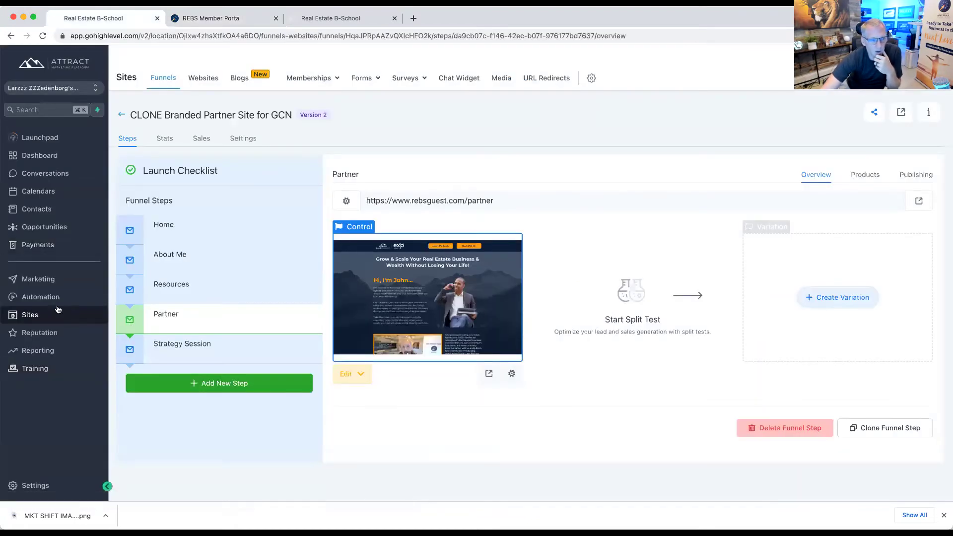
left_click(121, 115)
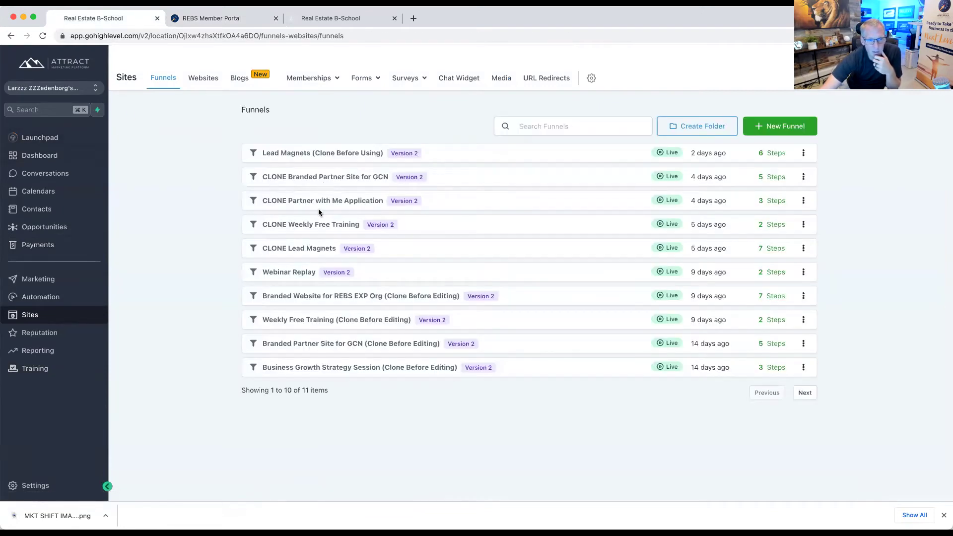
left_click(318, 201)
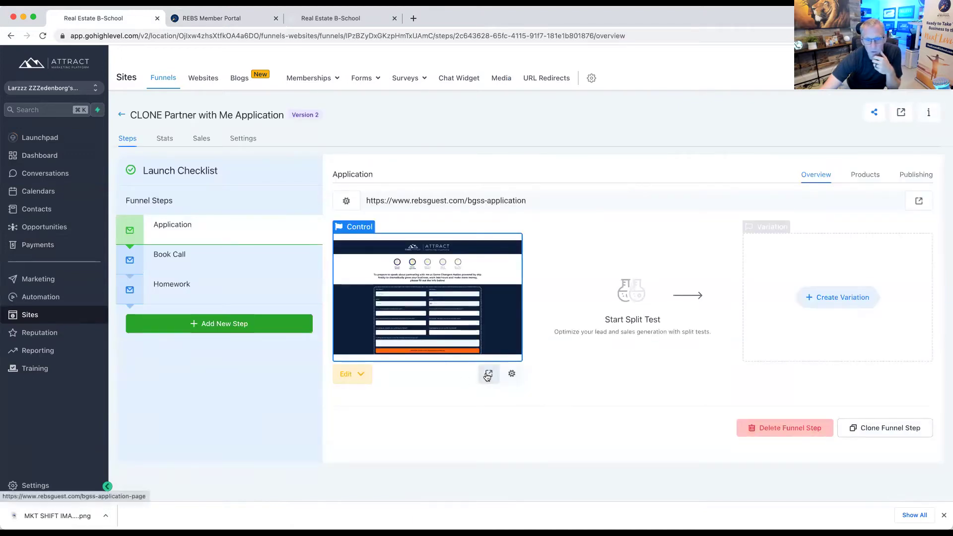
left_click(487, 375)
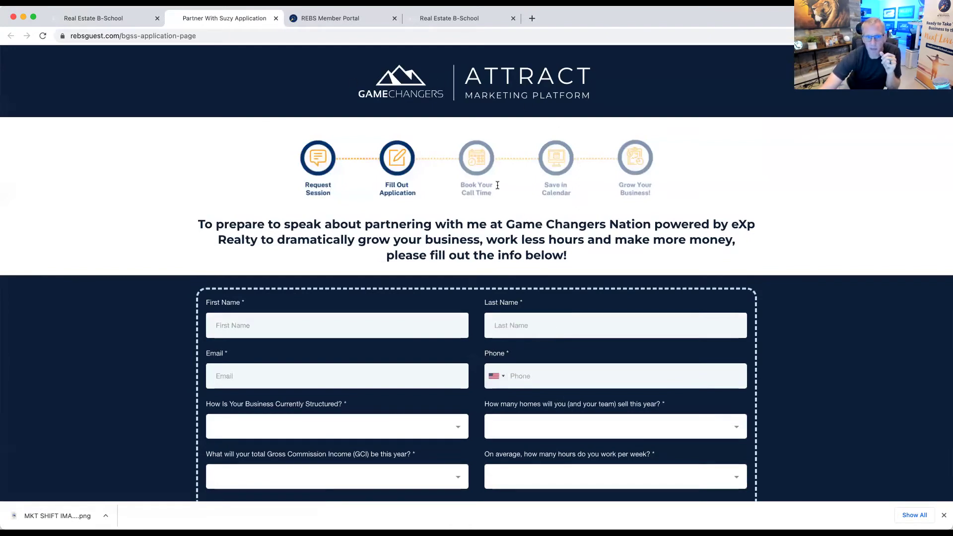
Step: Review the partner application form's progress bar, questions and submit area, and dismiss the call-to-action popup
scroll(497, 185, "down", 1)
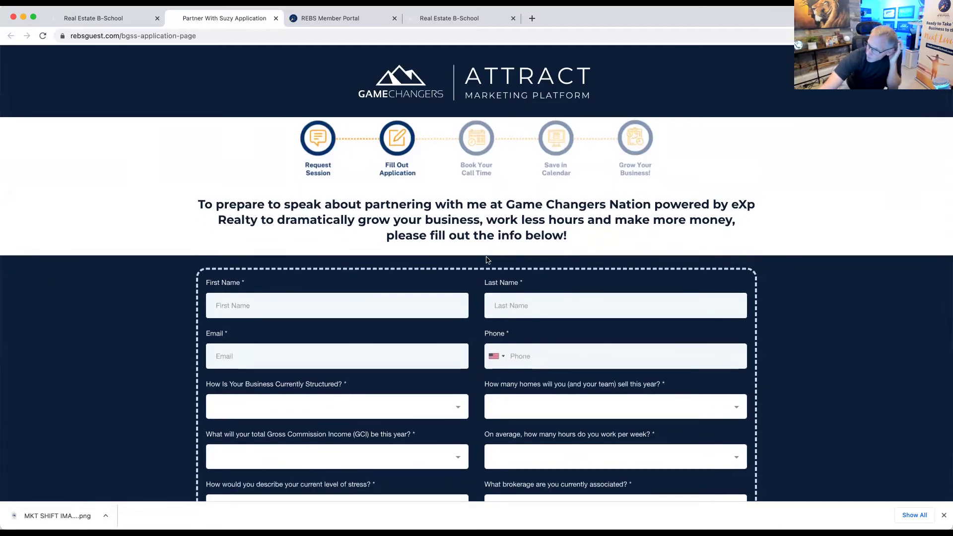
scroll(486, 259, "down", 4)
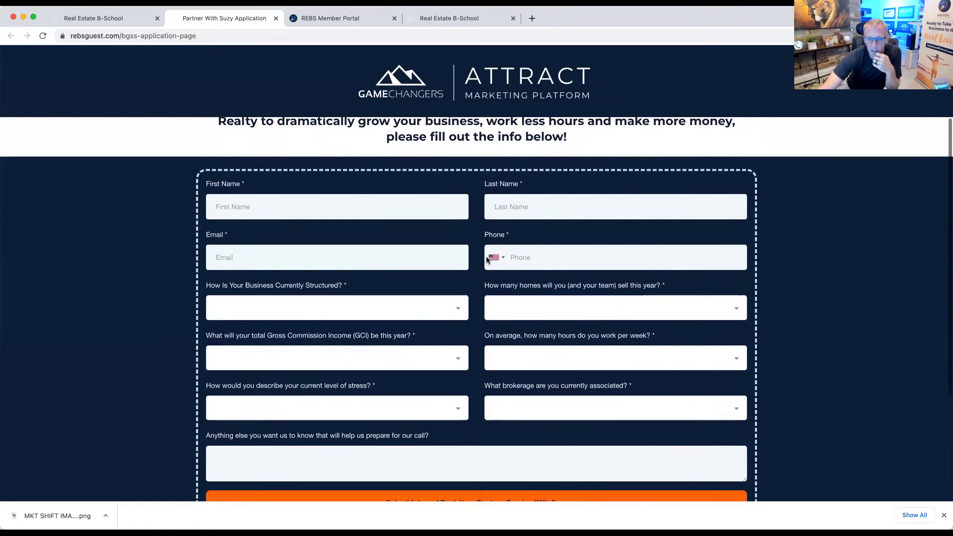
scroll(486, 258, "down", 5)
scroll(486, 260, "up", 10)
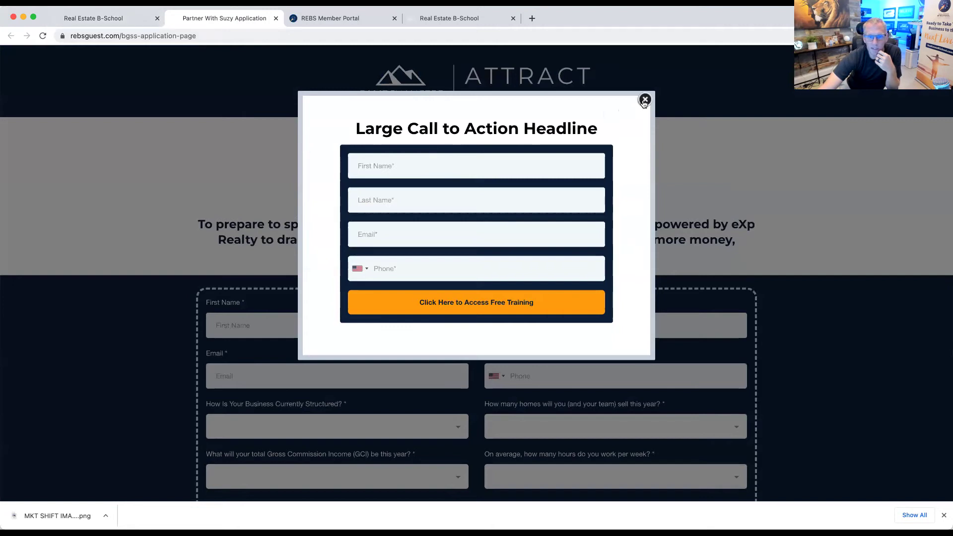
left_click(644, 101)
Step: Open the live page of the funnel's Book Call step and view its strategy session booking calendar
left_click(123, 18)
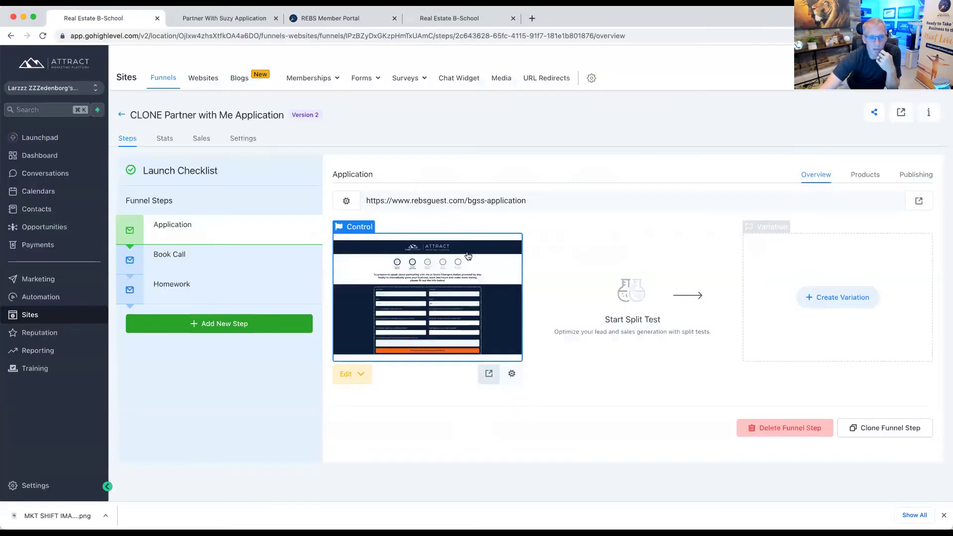
left_click(265, 260)
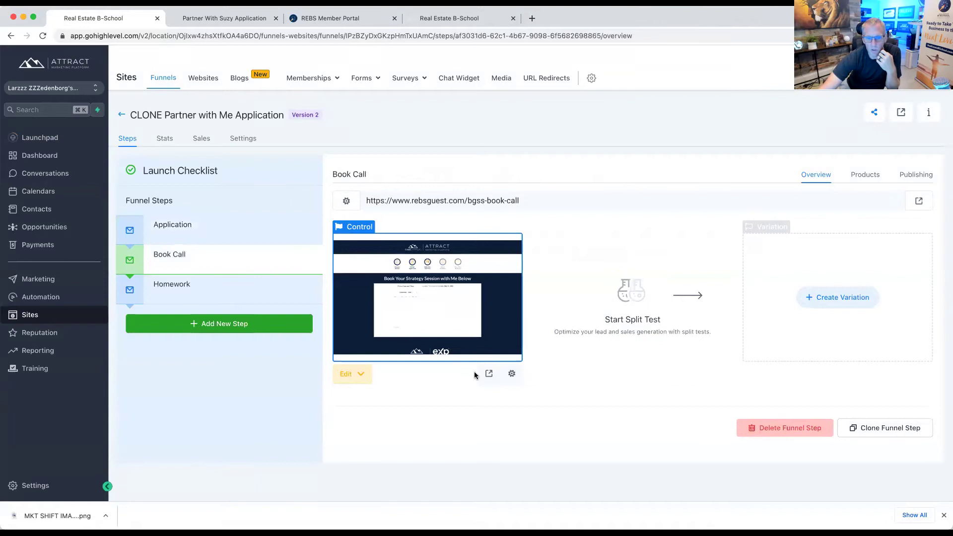
left_click(489, 374)
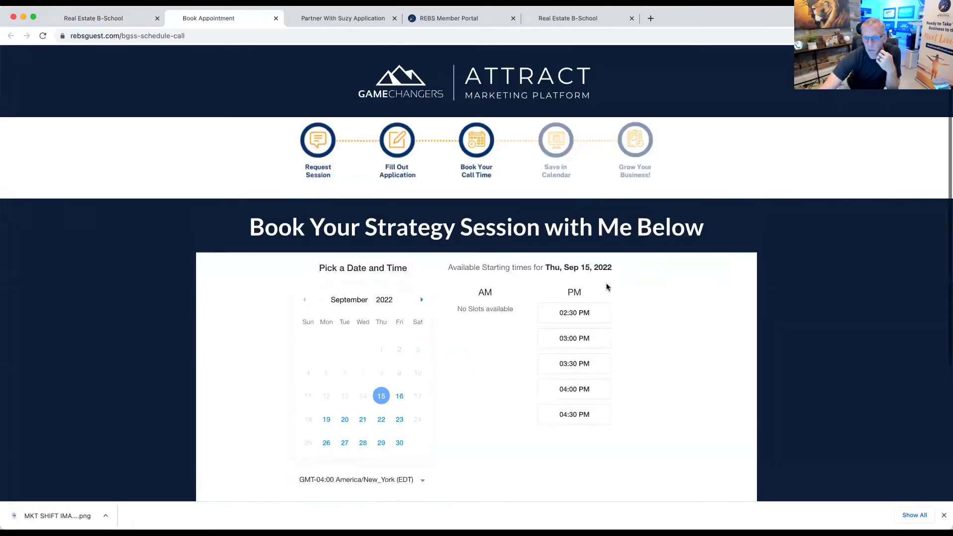
scroll(607, 287, "down", 1)
Step: Return to the CLONE Partner with Me Application funnel and open the live page of its Homework step
left_click(119, 18)
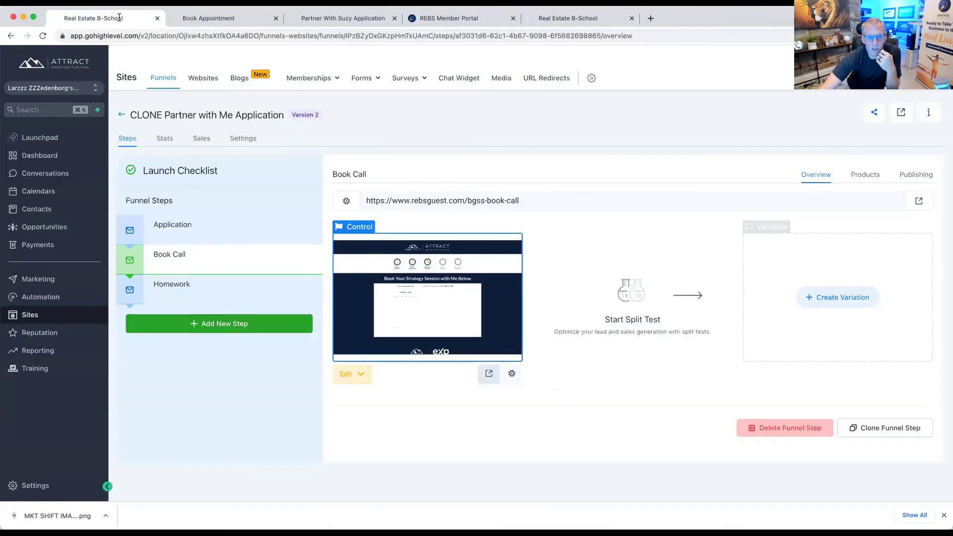
left_click(217, 287)
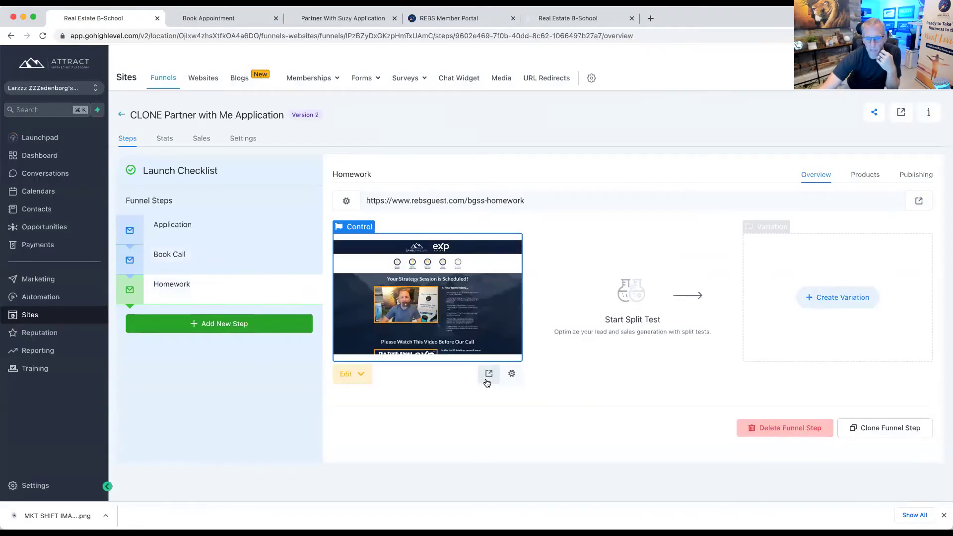
left_click(488, 375)
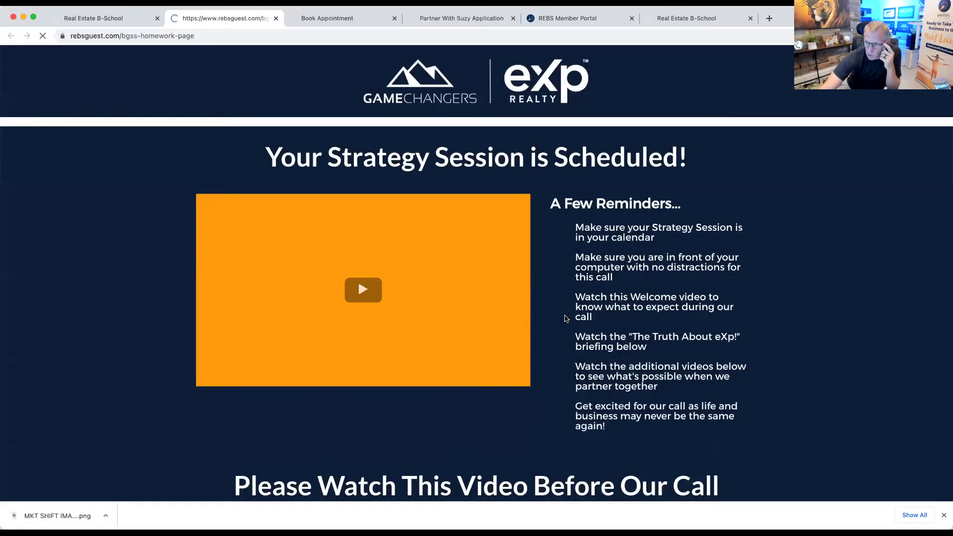
Step: Examine the Homework page's welcome video, session reminders, The Truth About eXp briefing and additional partner videos
scroll(634, 344, "down", 3)
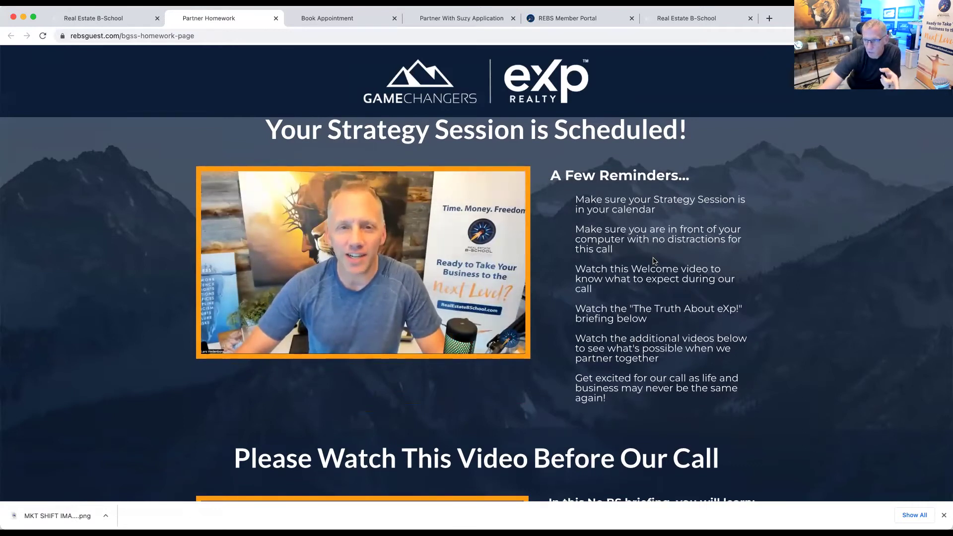
scroll(653, 260, "down", 1)
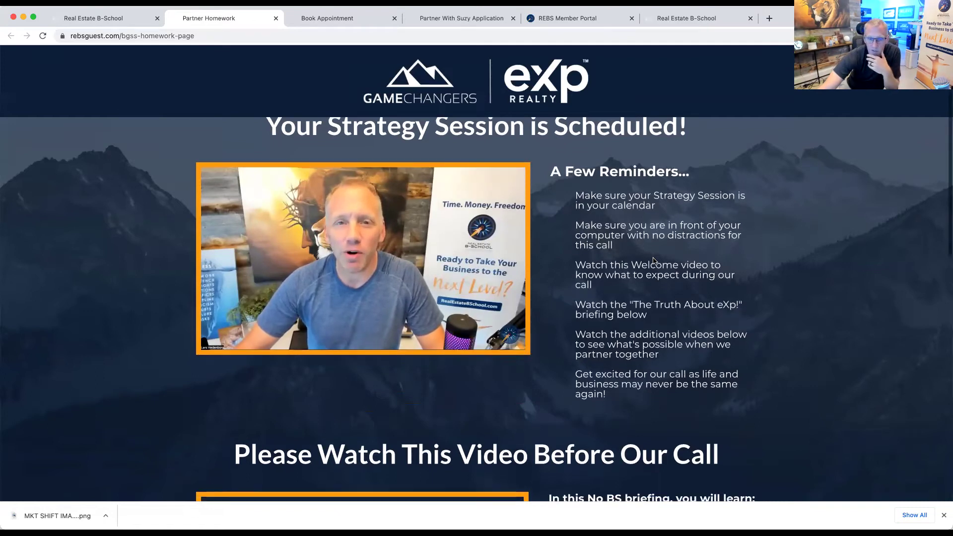
scroll(653, 261, "down", 1)
scroll(655, 248, "up", 2)
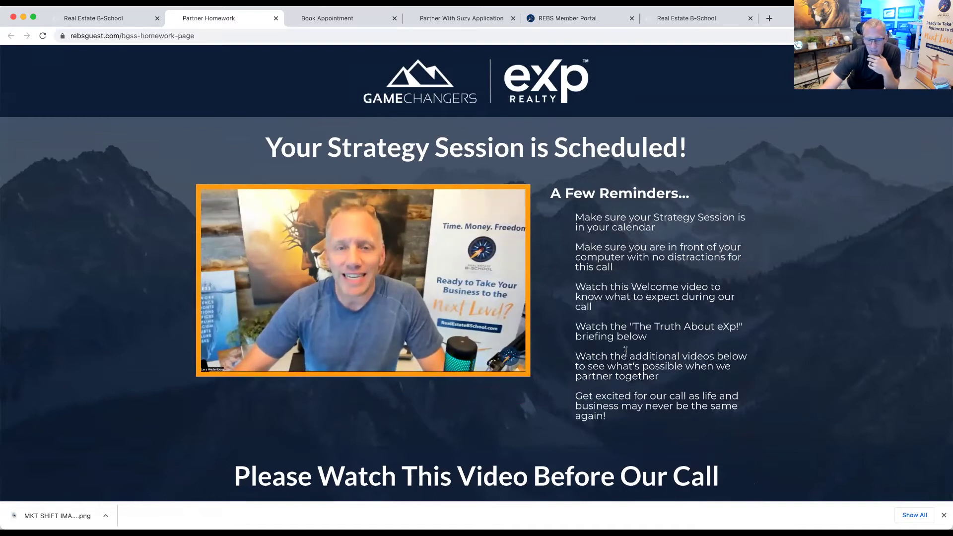
scroll(626, 350, "down", 5)
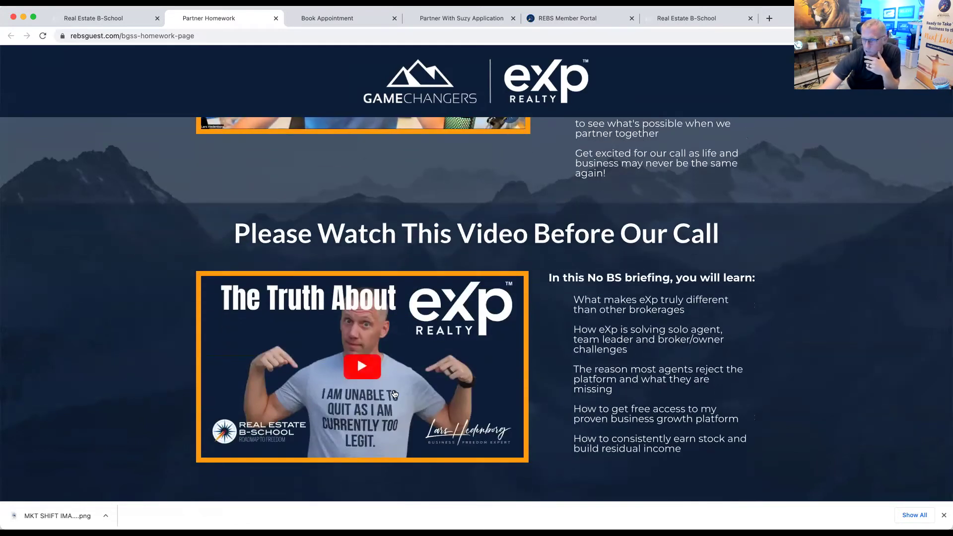
scroll(394, 393, "down", 1)
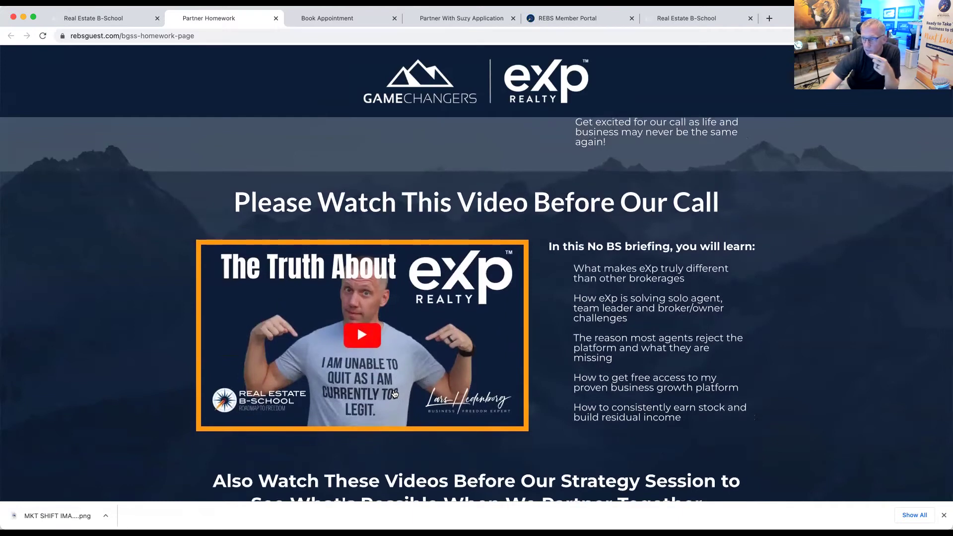
scroll(394, 393, "down", 5)
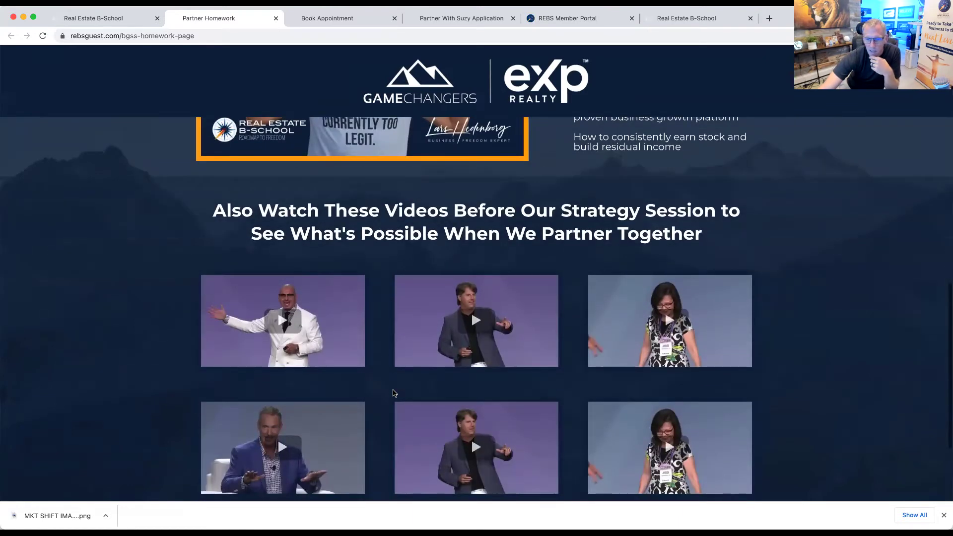
scroll(395, 394, "down", 1)
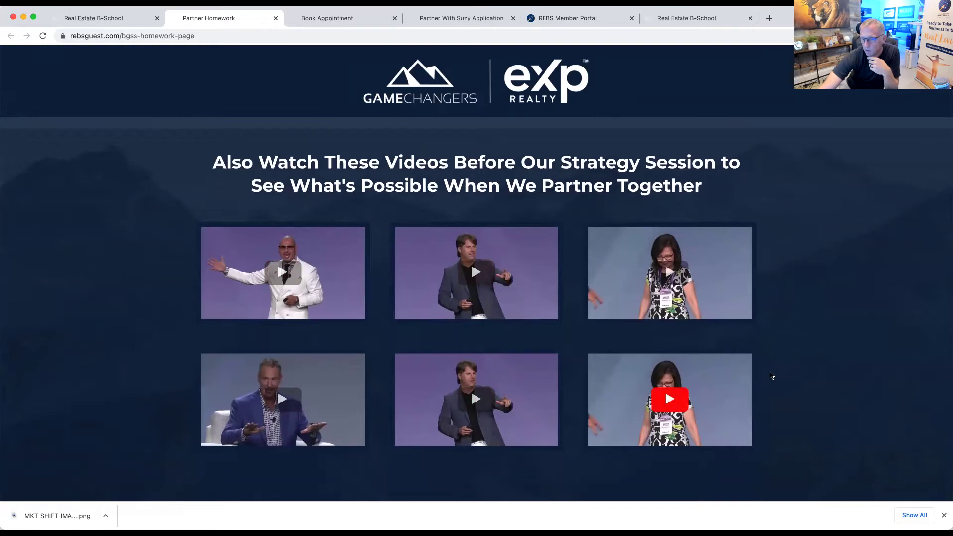